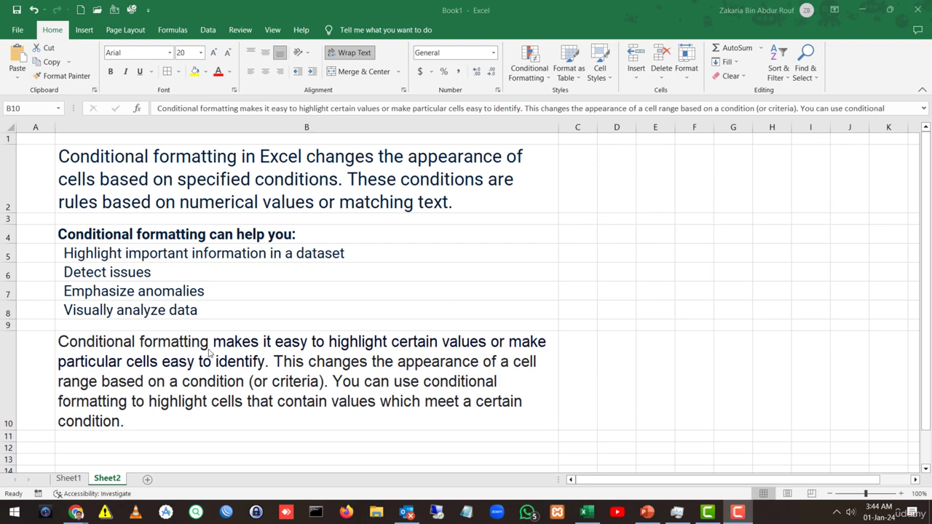
# Step: On Sheet1, highlight the values greater than 5000 in C3:E14 using Yellow Fill with Dark Yellow Text
pyautogui.click(72, 482)
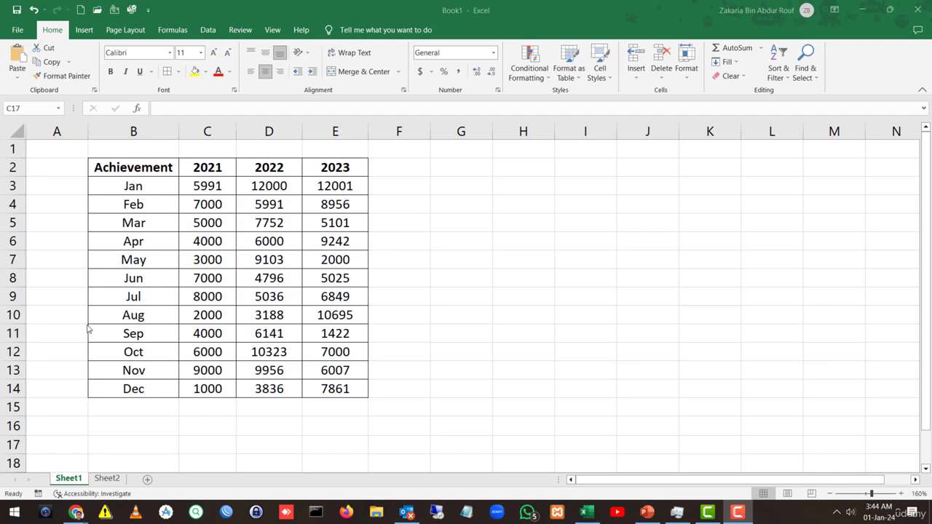
pyautogui.click(322, 210)
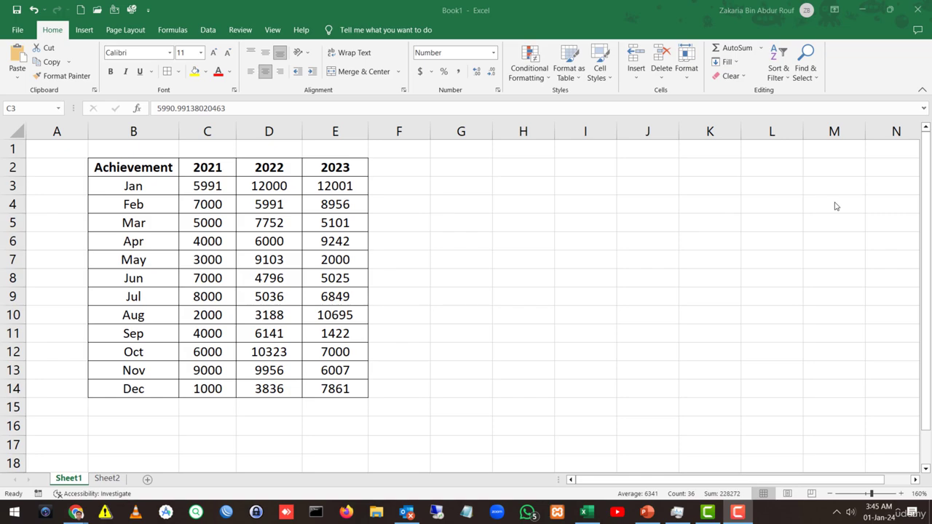
pyautogui.click(252, 191)
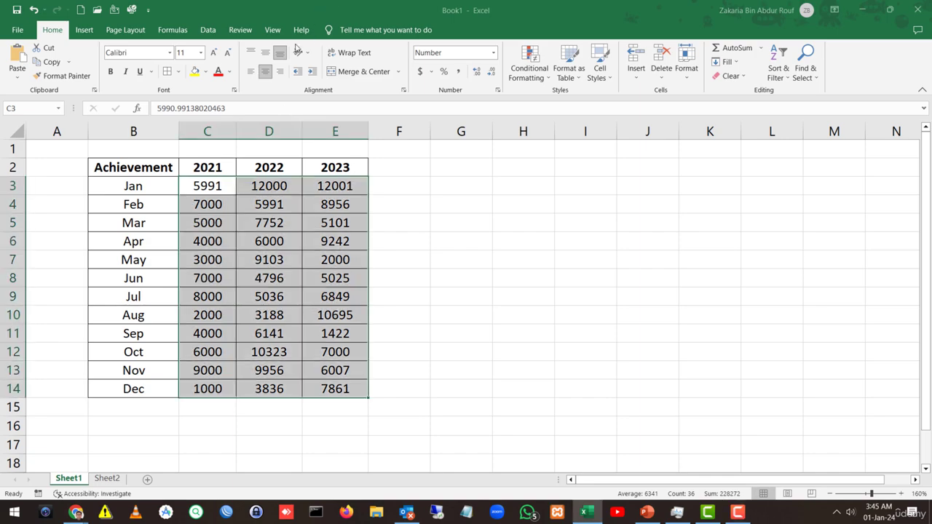
pyautogui.click(529, 59)
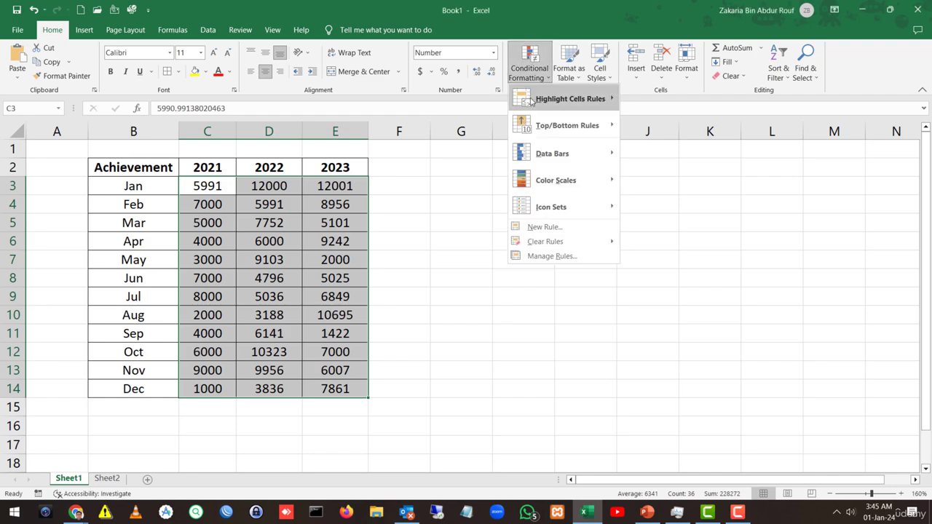
pyautogui.moveTo(530, 101)
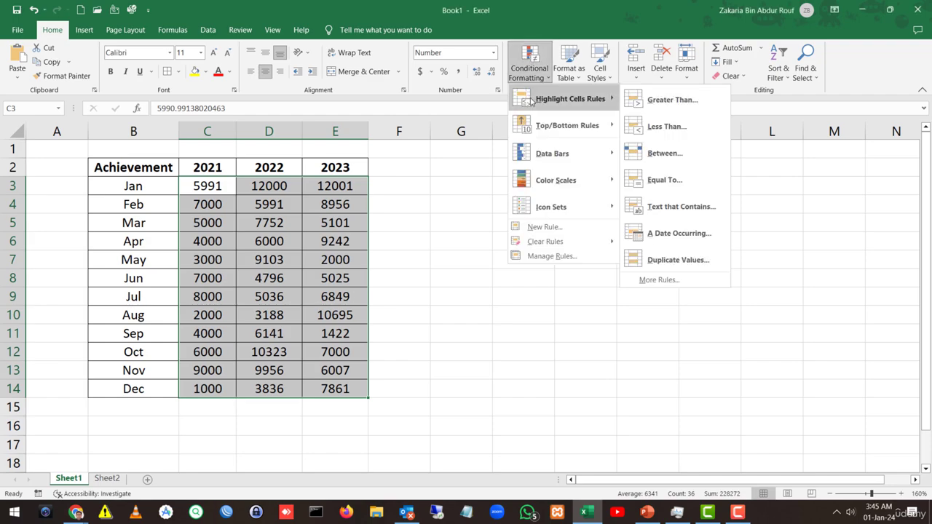
pyautogui.click(652, 106)
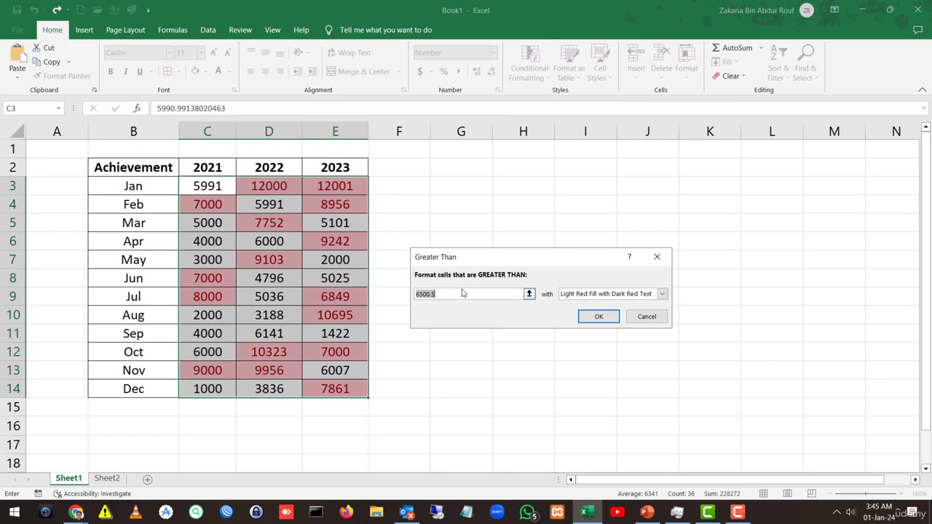
pyautogui.write('5000')
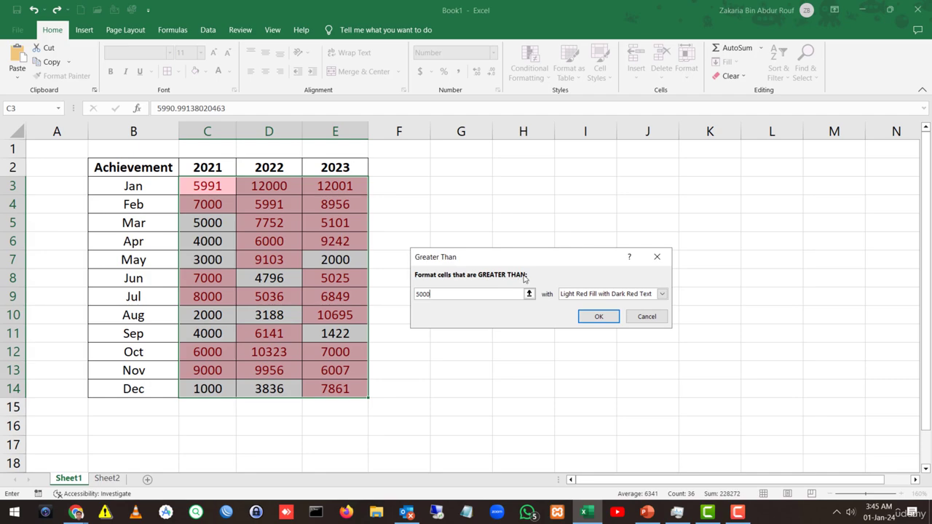
pyautogui.click(605, 295)
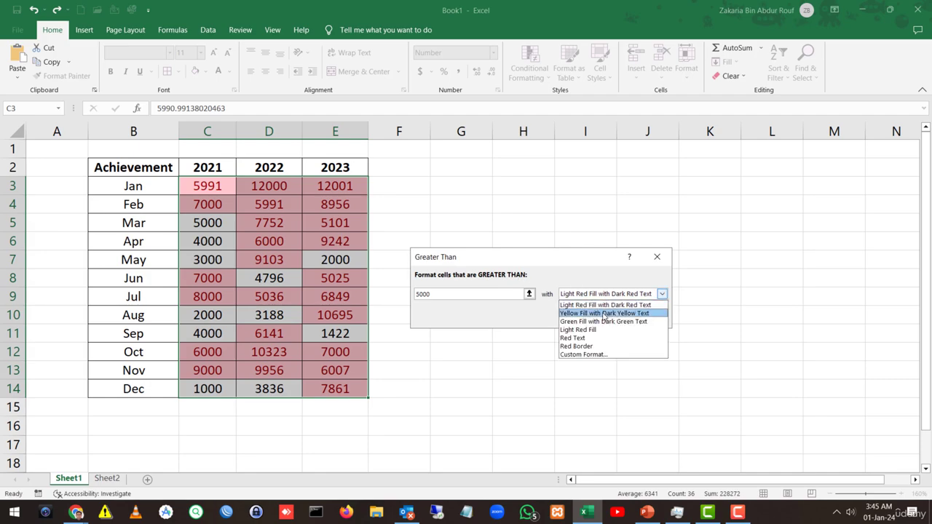
pyautogui.click(604, 314)
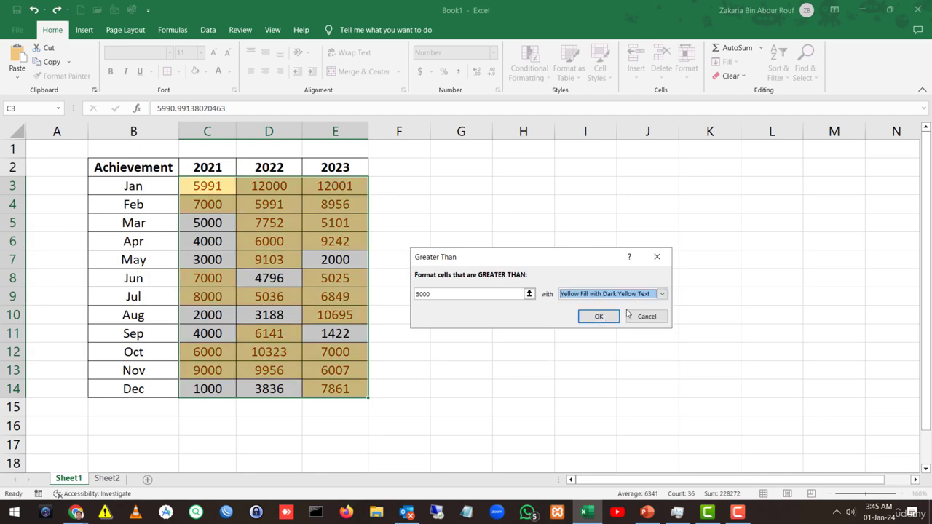
pyautogui.click(606, 318)
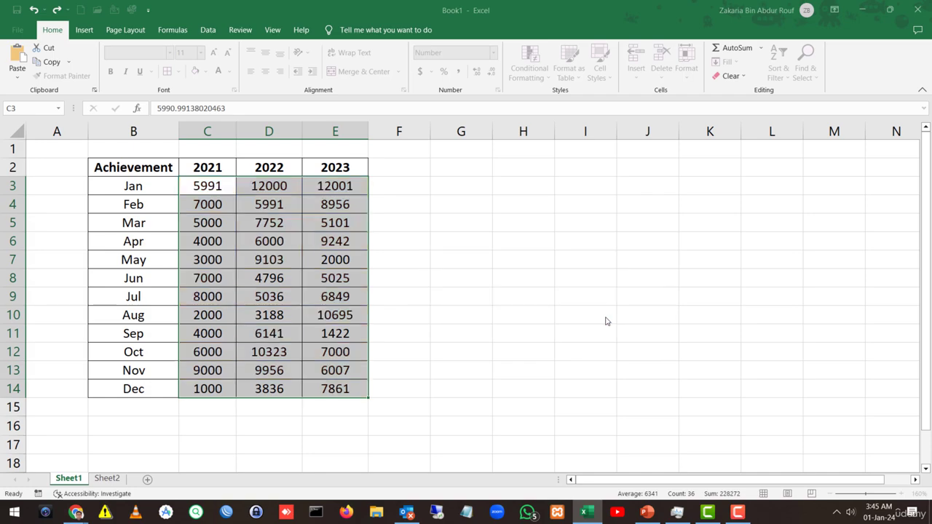
pyautogui.click(459, 277)
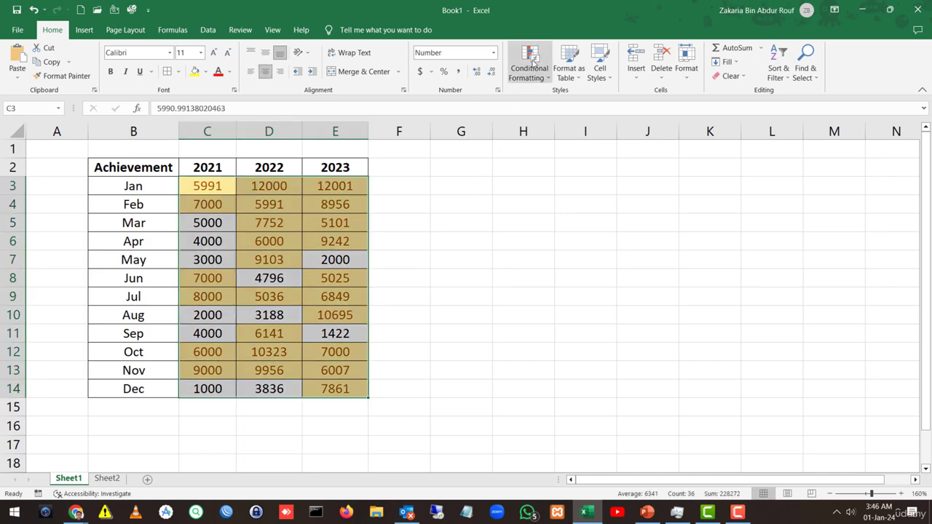
# Step: Add a Less Than rule to C3:E14 that formats values below 4000 with Light Red Fill
pyautogui.click(534, 58)
pyautogui.moveTo(535, 100)
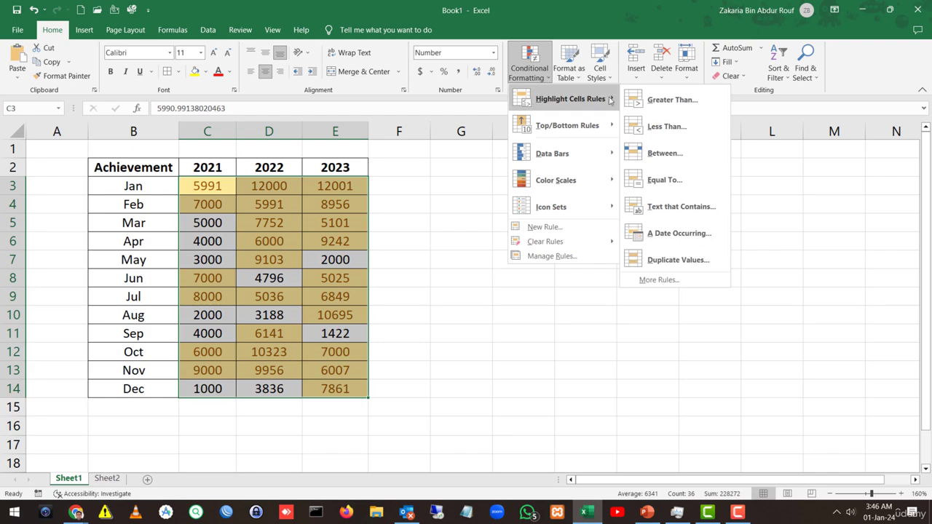
pyautogui.click(653, 130)
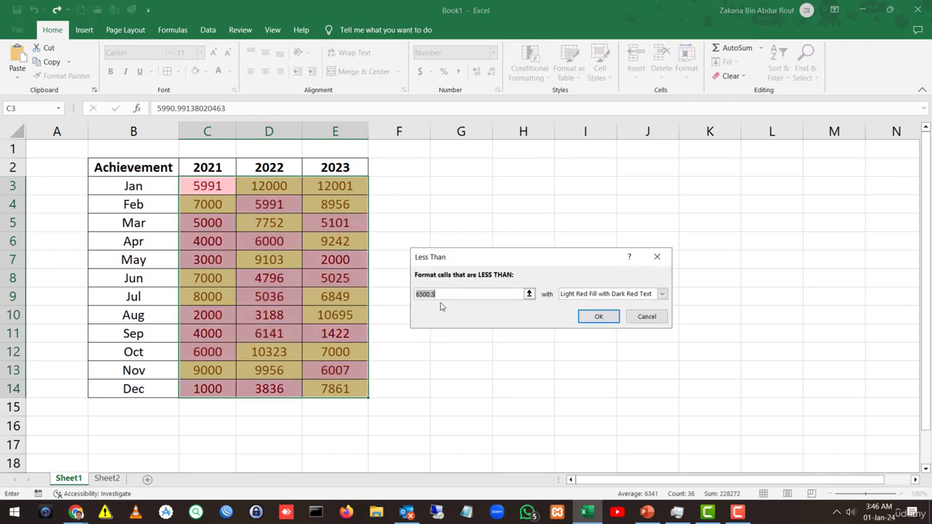
pyautogui.write('4000')
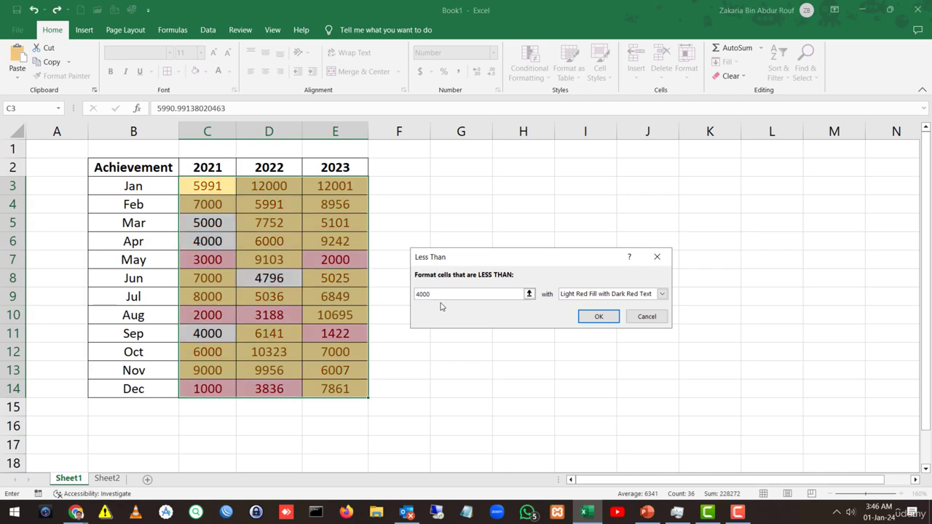
pyautogui.click(628, 295)
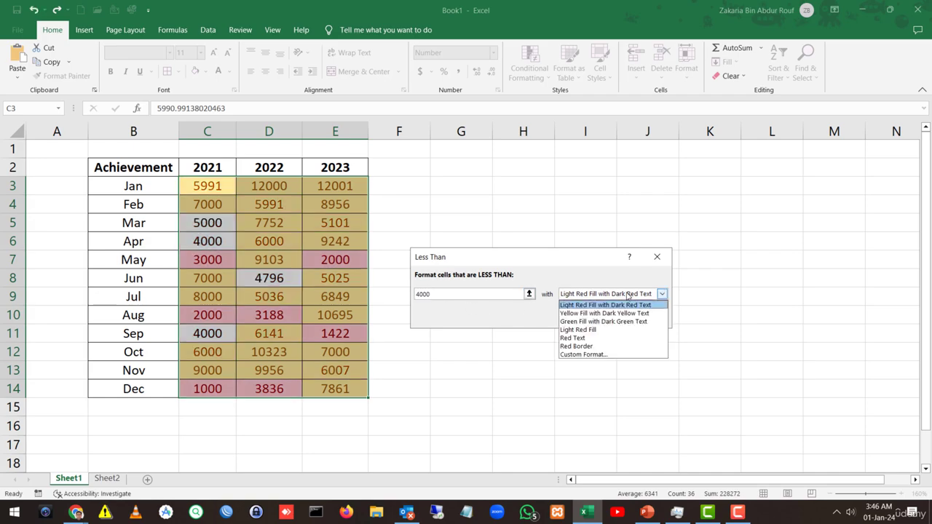
pyautogui.click(598, 339)
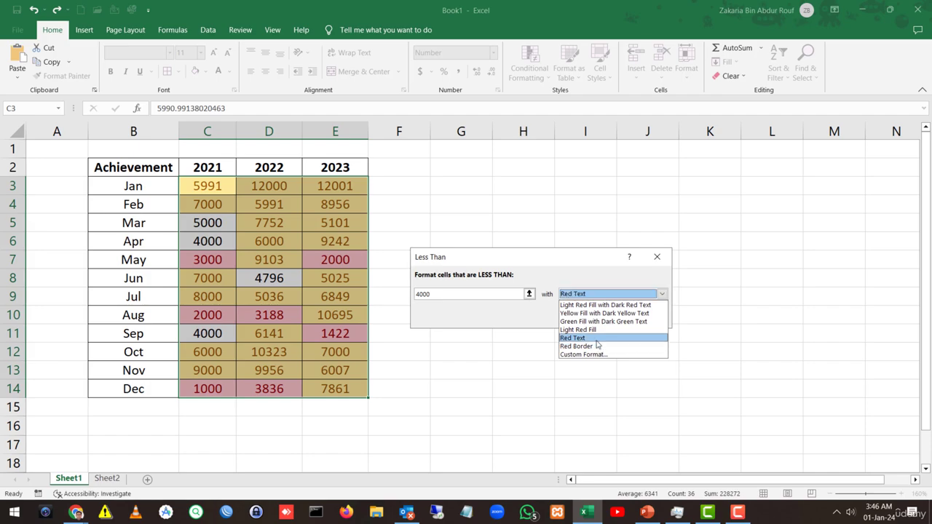
pyautogui.click(591, 294)
pyautogui.click(587, 334)
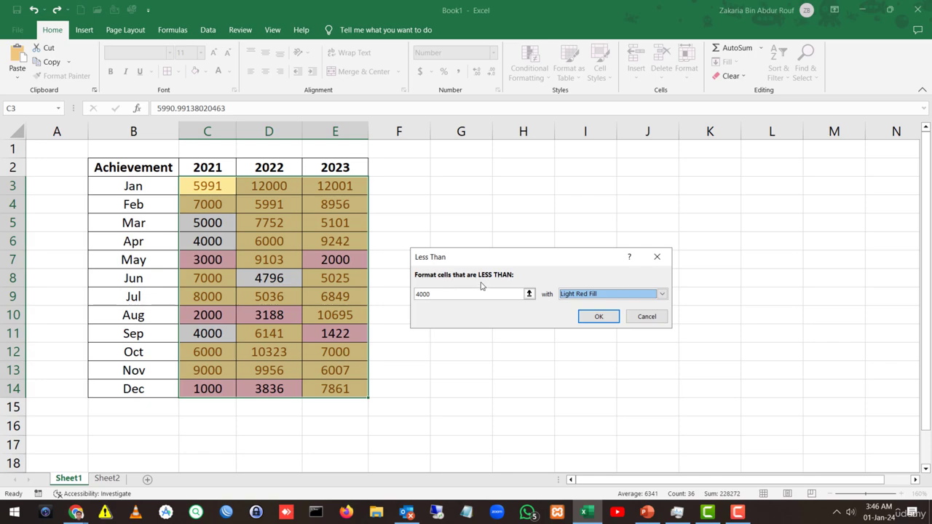
pyautogui.click(590, 319)
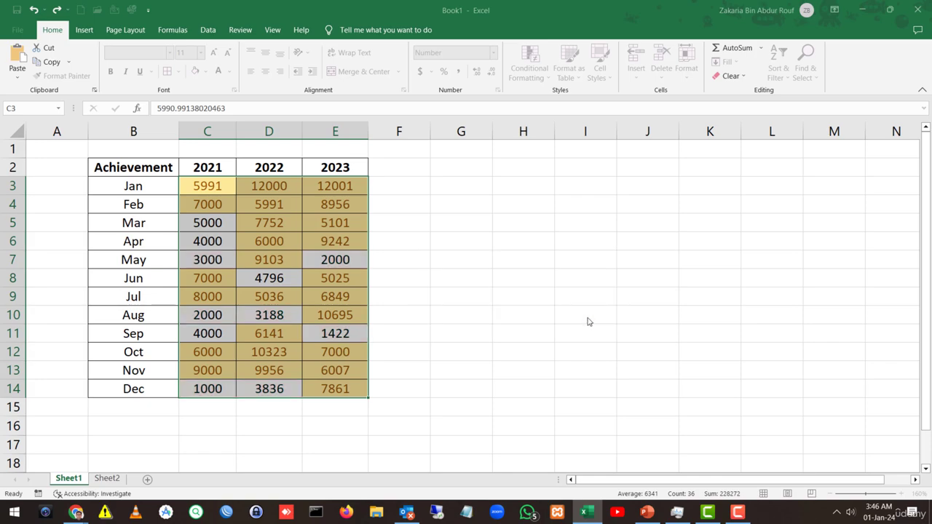
pyautogui.click(477, 311)
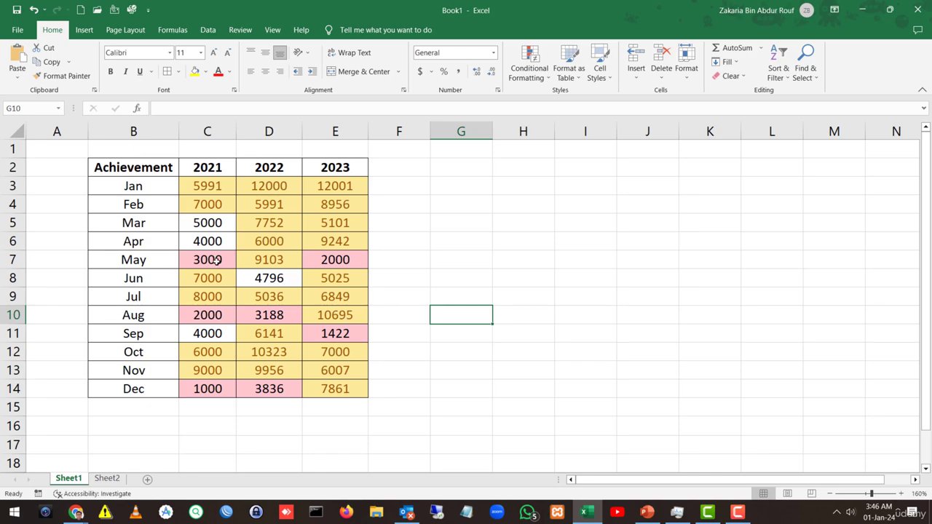
# Step: Review the conditional formatting rules applied to the 2021 August cell in the Rules Manager
pyautogui.click(217, 261)
pyautogui.click(341, 266)
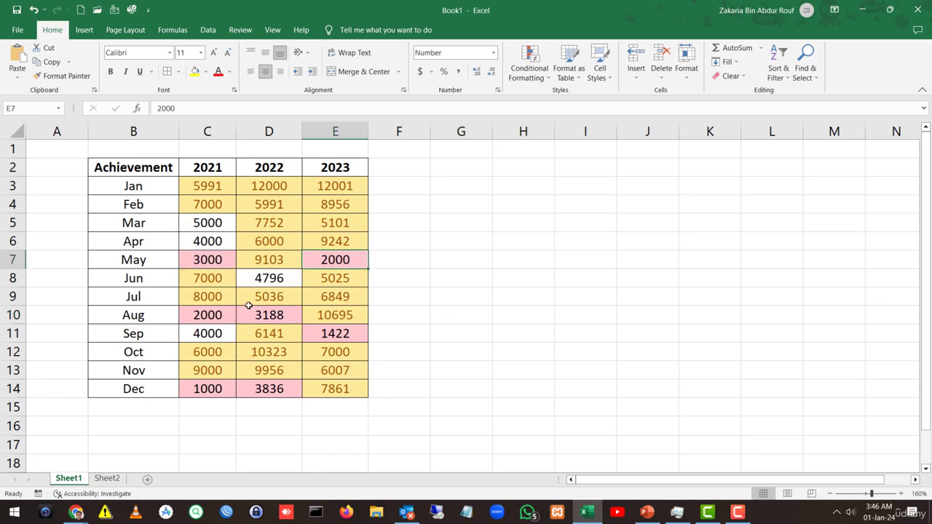
pyautogui.click(219, 315)
pyautogui.click(528, 73)
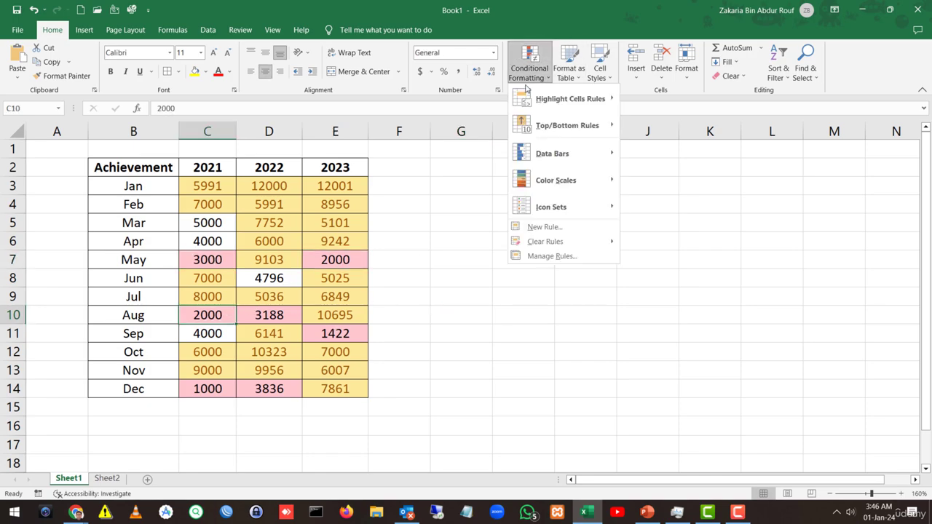
pyautogui.click(541, 255)
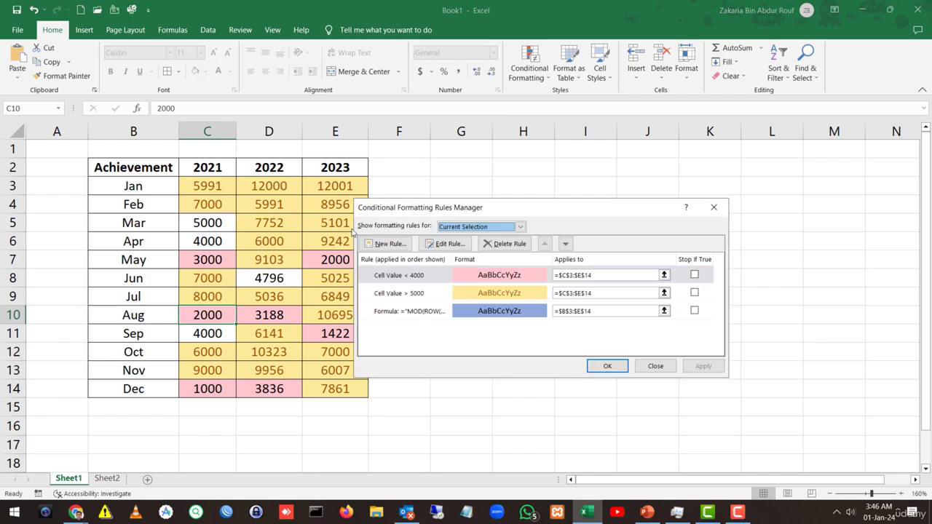
pyautogui.moveTo(439, 208); pyautogui.dragTo(472, 203)
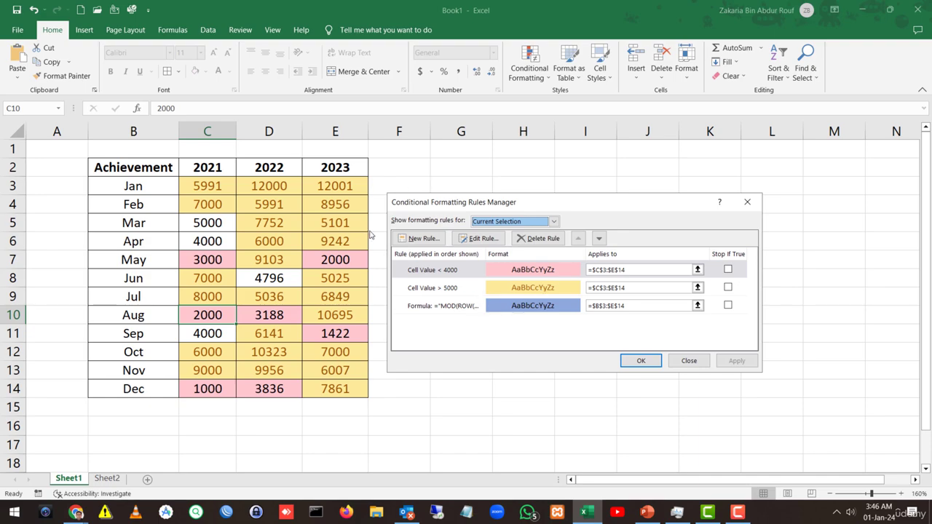
pyautogui.click(870, 197)
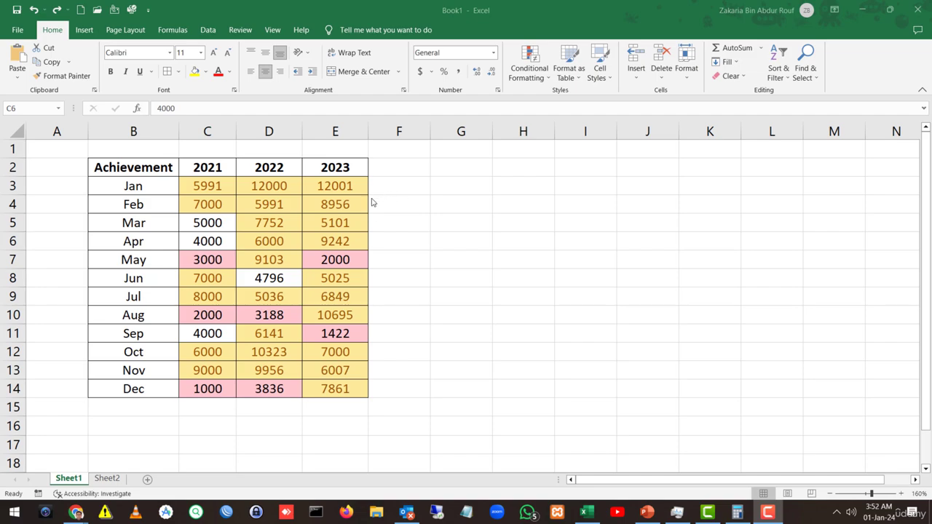
# Step: Highlight the month cell equal to "Aug" in B3:B14 using Green Fill with Dark Green Text
pyautogui.click(143, 186)
pyautogui.keyDown('shift'); pyautogui.click(142, 389); pyautogui.keyUp('shift')
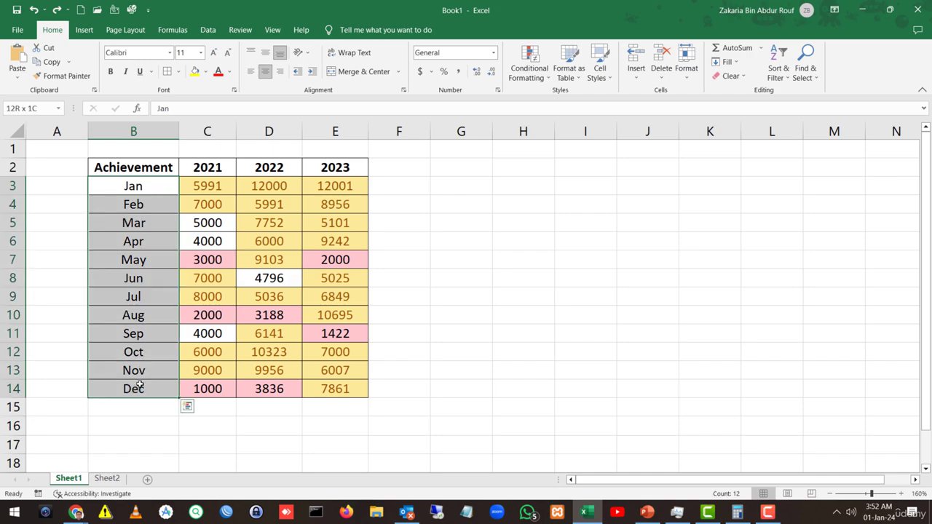
pyautogui.click(537, 60)
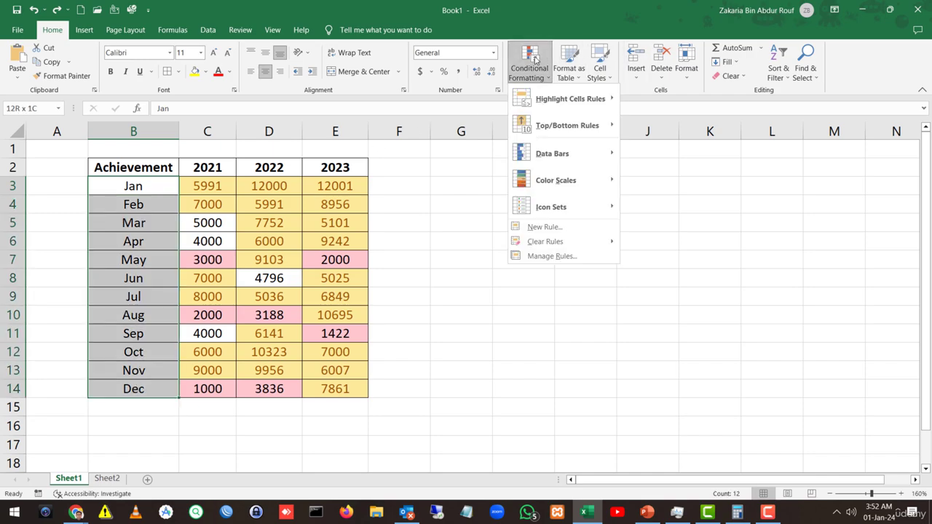
pyautogui.moveTo(537, 92)
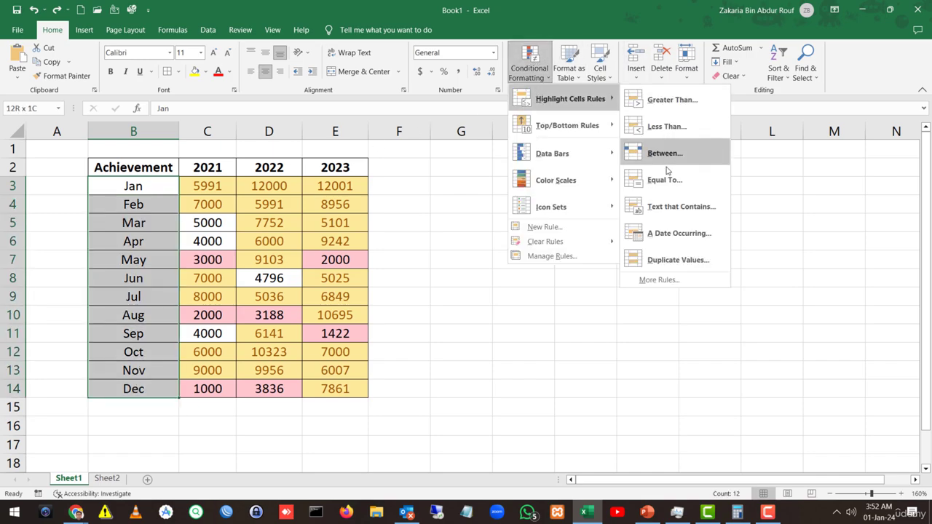
pyautogui.click(665, 179)
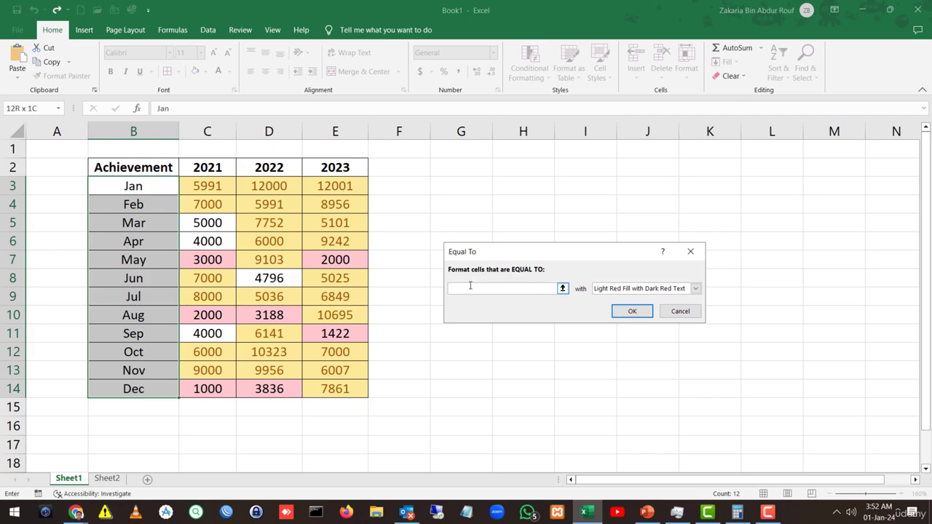
pyautogui.write('Aug')
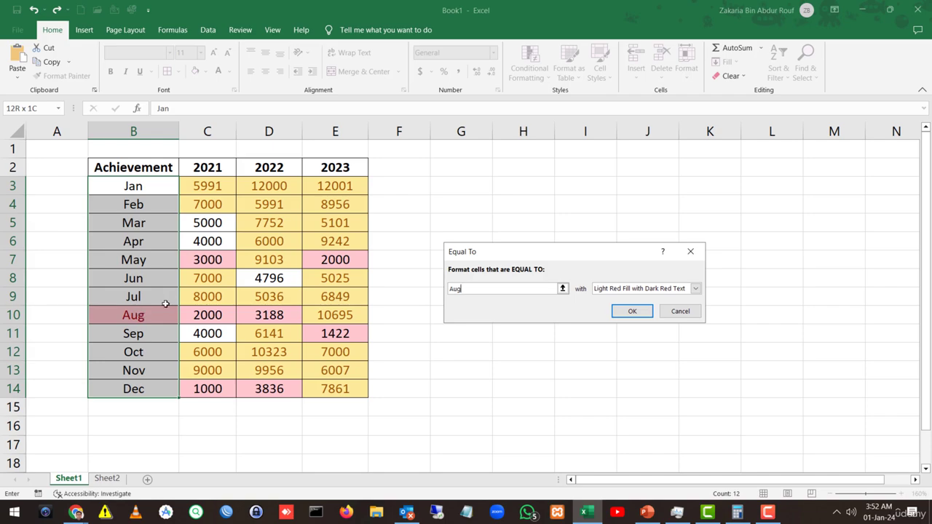
pyautogui.click(614, 293)
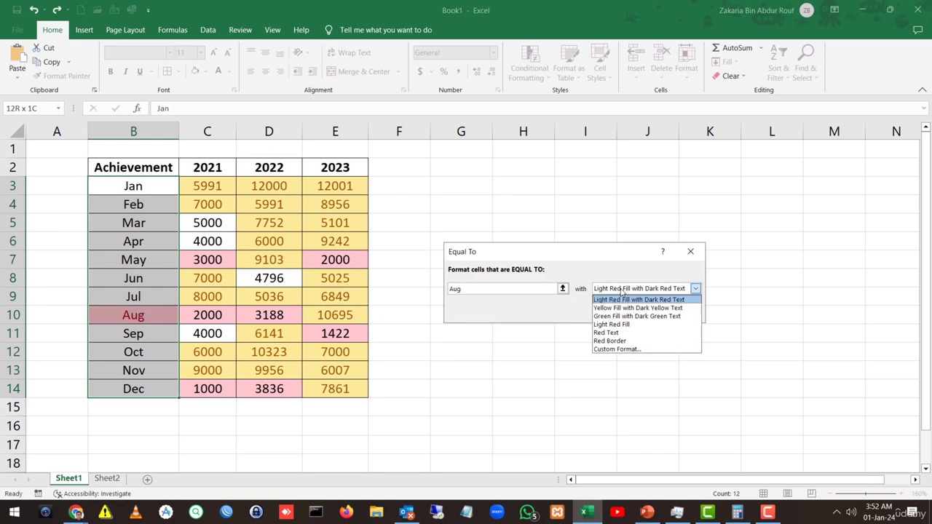
pyautogui.click(620, 308)
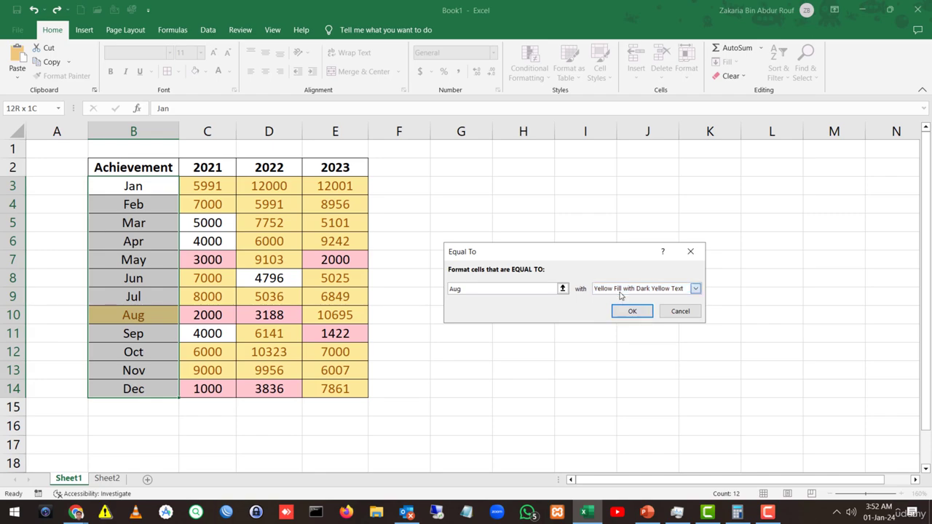
pyautogui.click(619, 289)
pyautogui.click(617, 318)
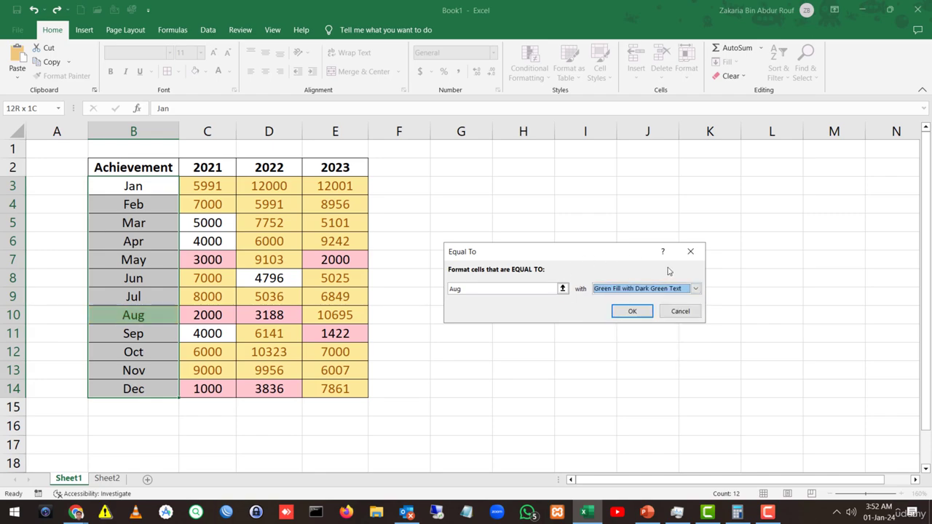
pyautogui.click(630, 312)
pyautogui.click(274, 284)
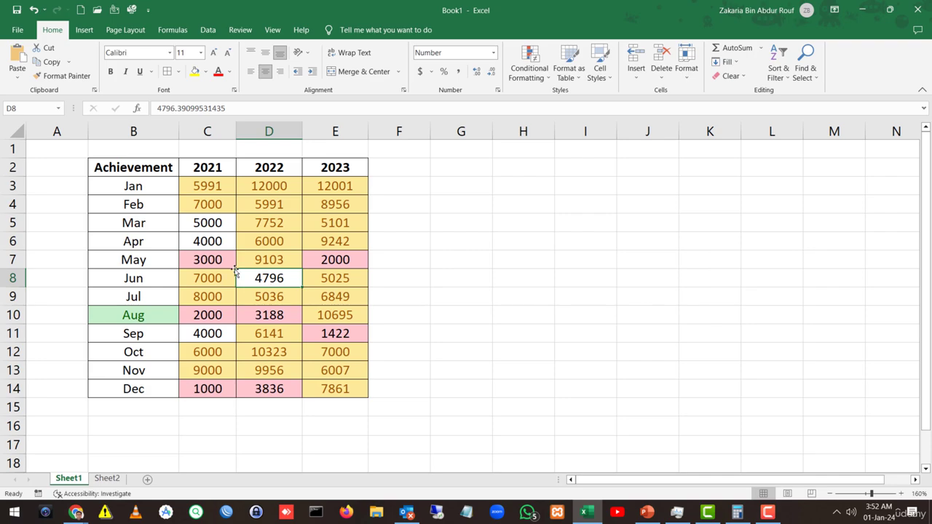